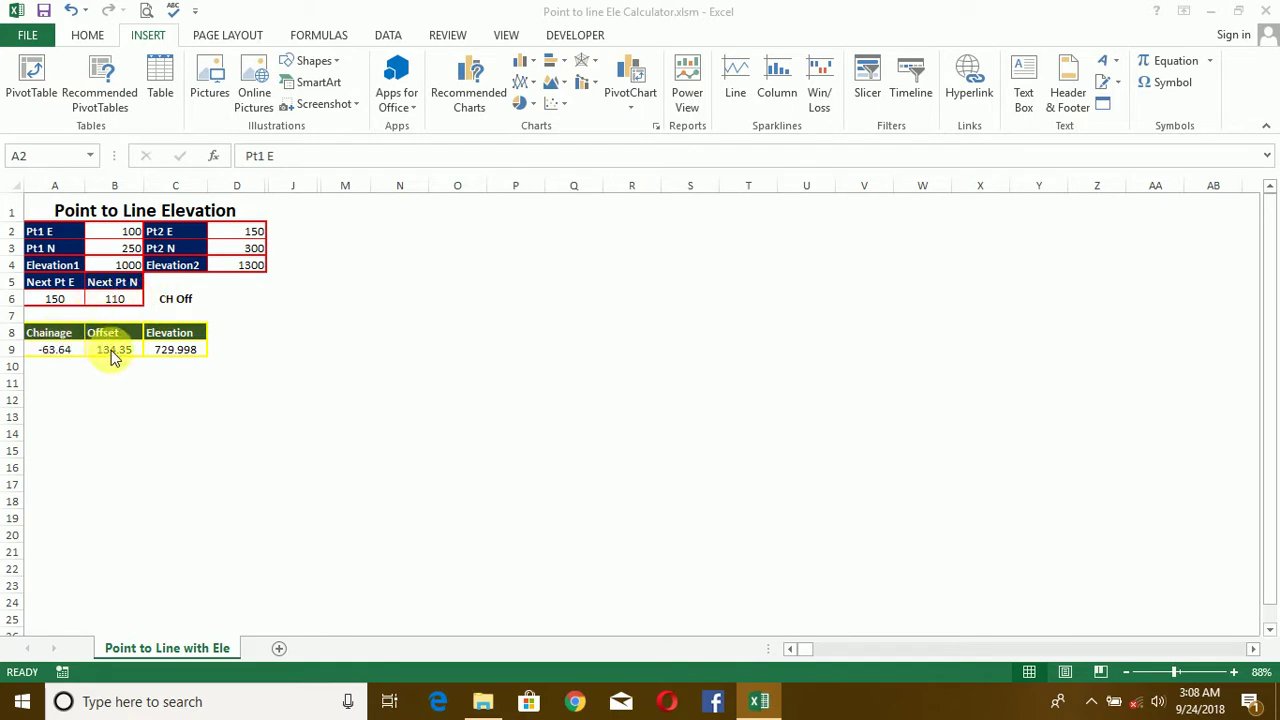
Switch the calculation mode in C6 to Pt E&N.
{"action": "left_click", "coordinate": [176, 301]}
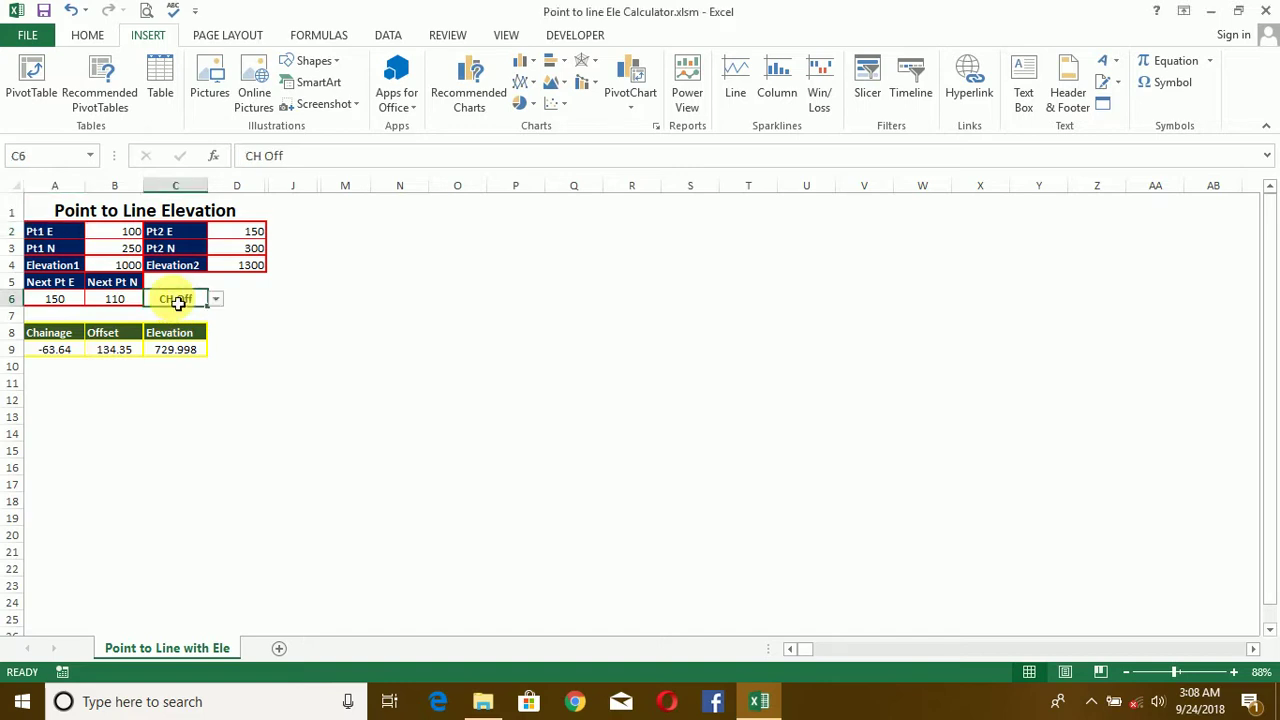
{"action": "left_click", "coordinate": [216, 300]}
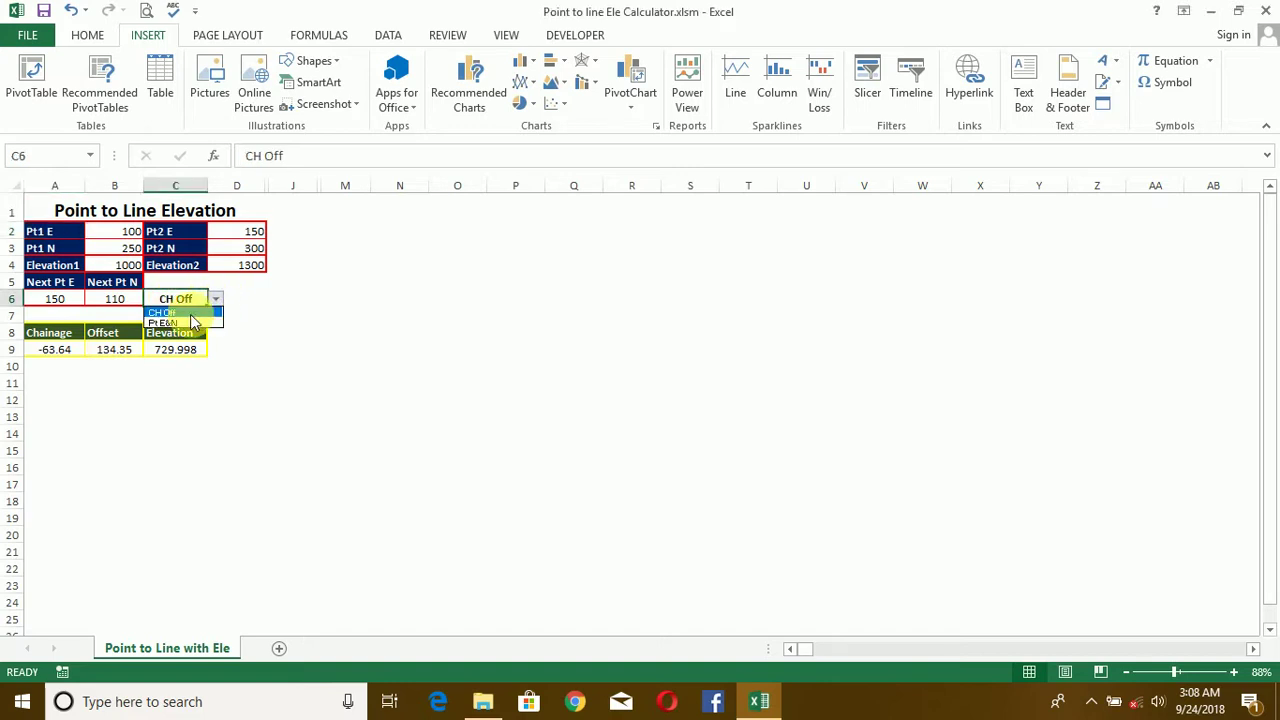
{"action": "left_click", "coordinate": [173, 323]}
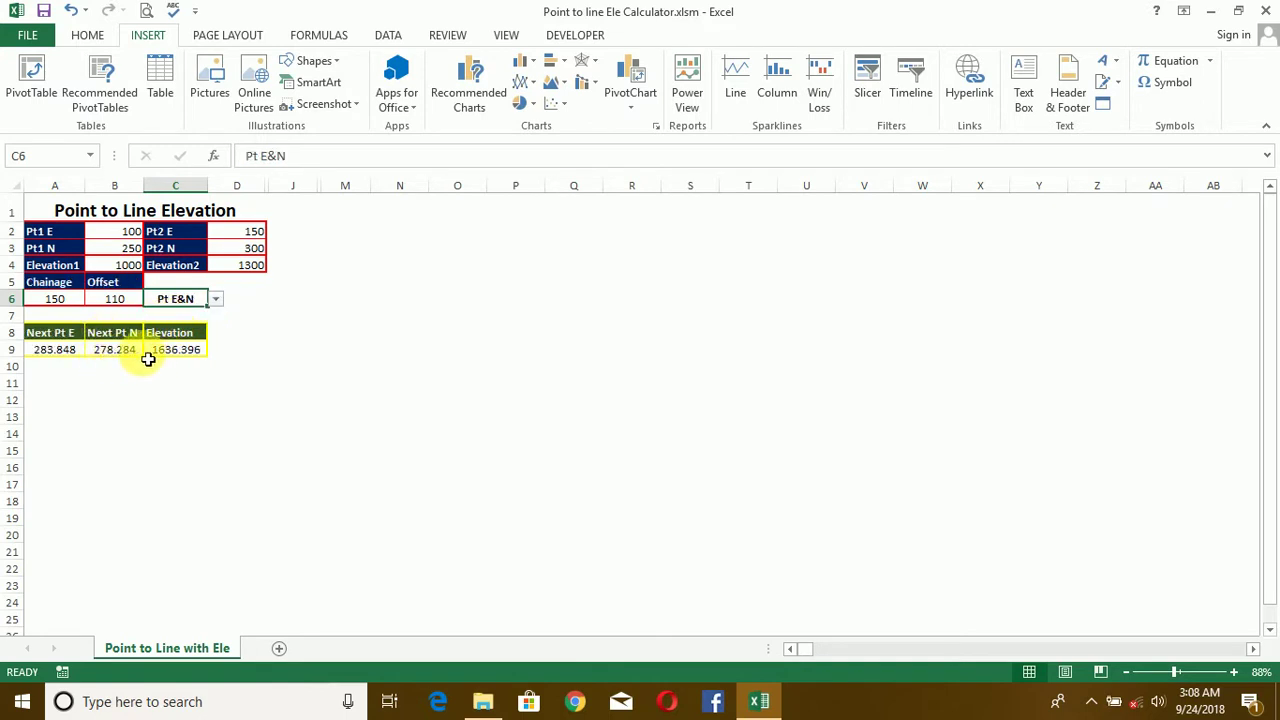
Try chainage 50 in A6 and offset 70 in B6.
{"action": "left_click", "coordinate": [65, 307]}
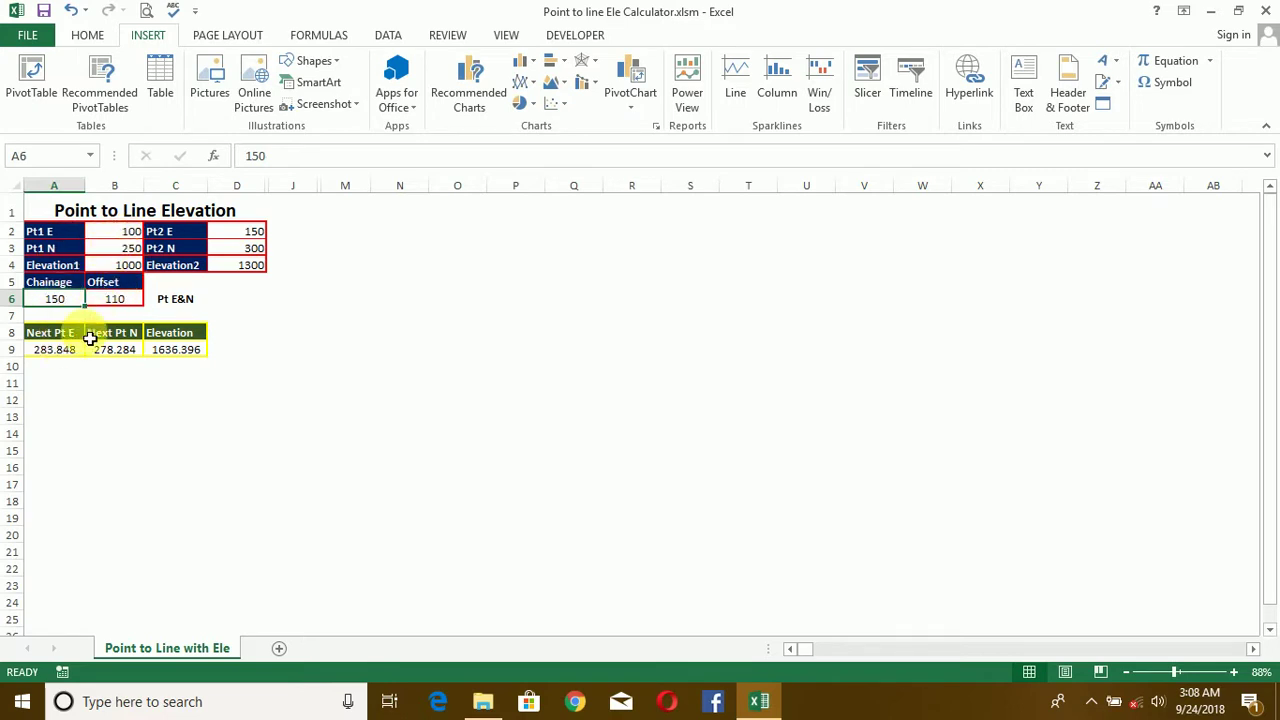
{"action": "type", "text": "5"}
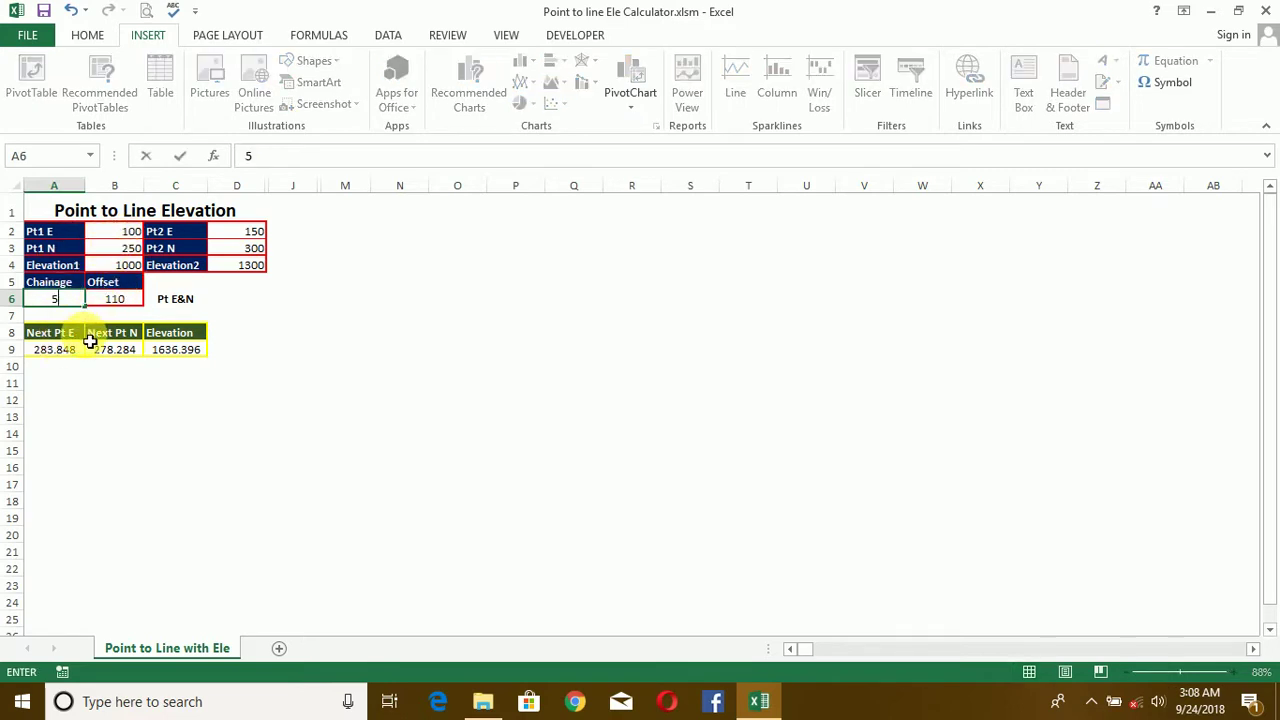
{"action": "left_click", "coordinate": [124, 302]}
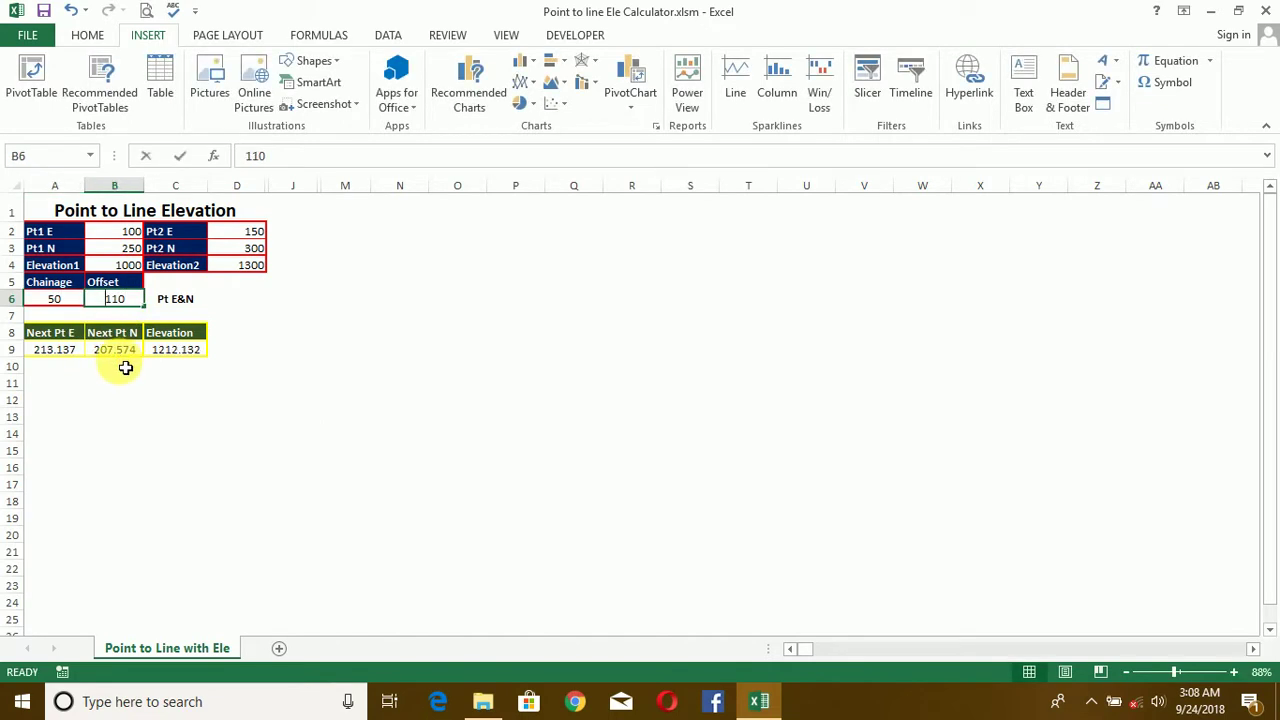
{"action": "type", "text": "70"}
{"action": "left_click", "coordinate": [132, 468]}
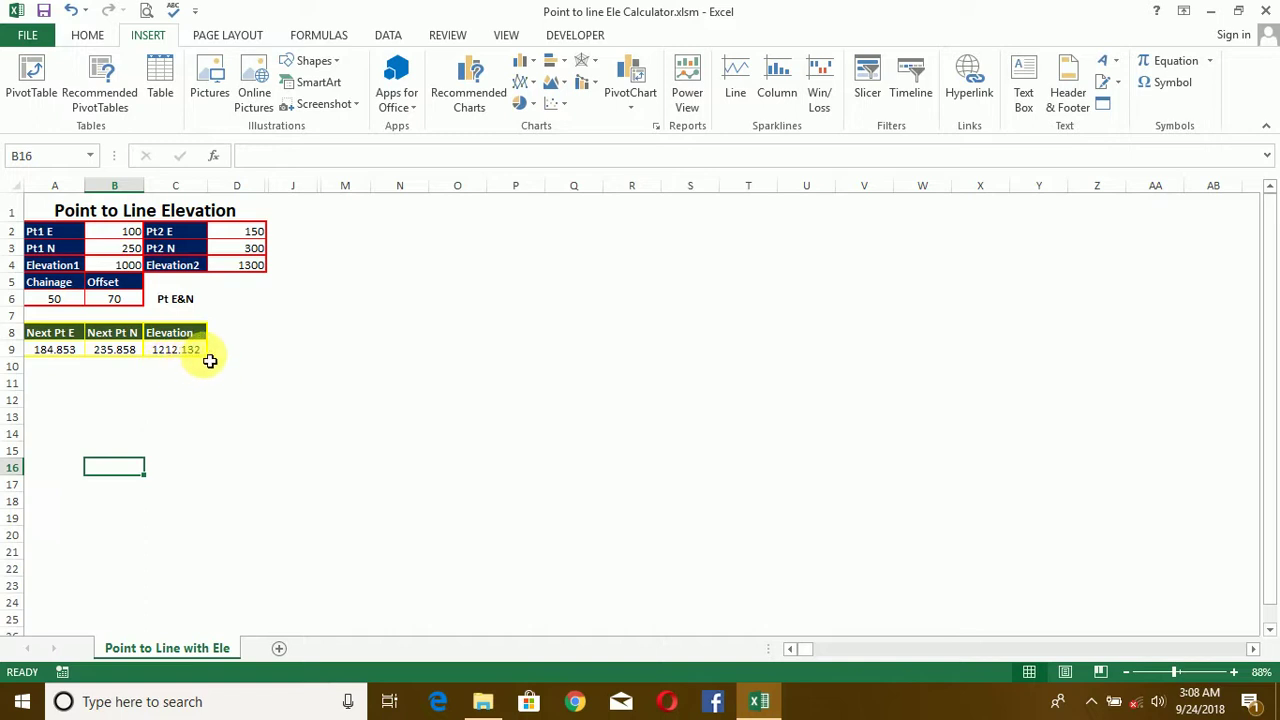
Change the offset to -40 and the chainage to 40.
{"action": "left_click", "coordinate": [115, 305]}
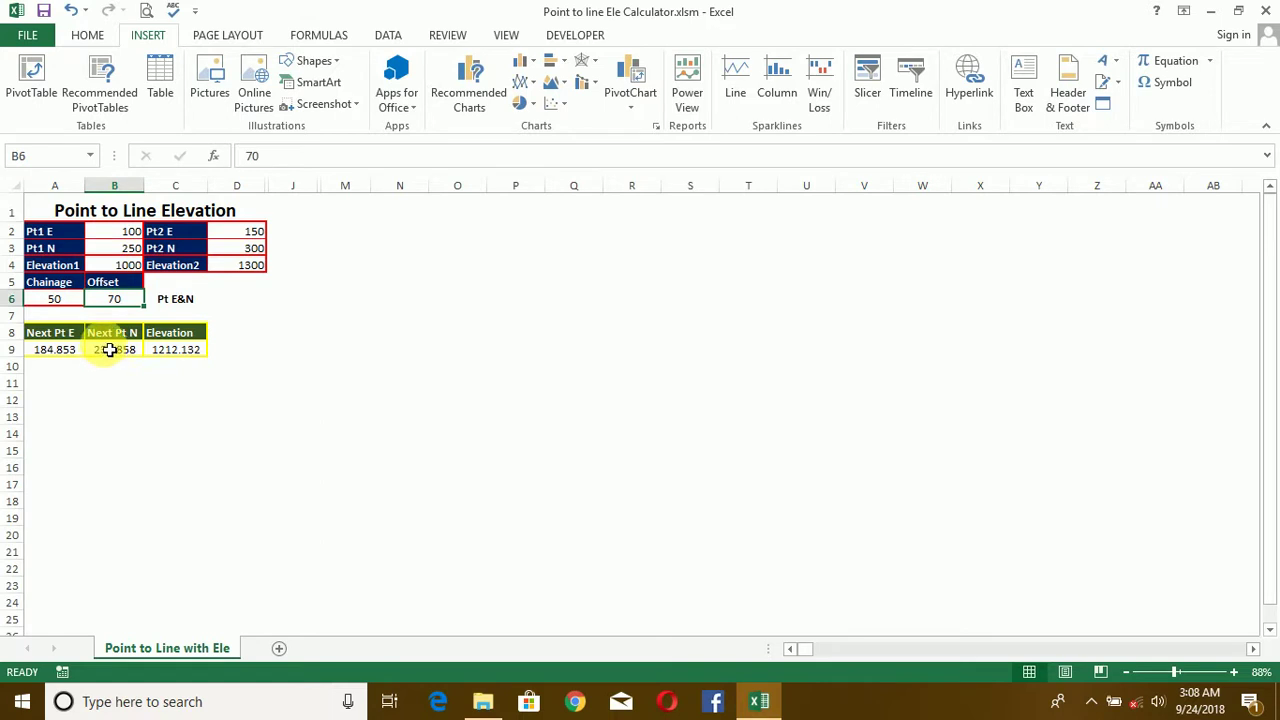
{"action": "type", "text": "-4"}
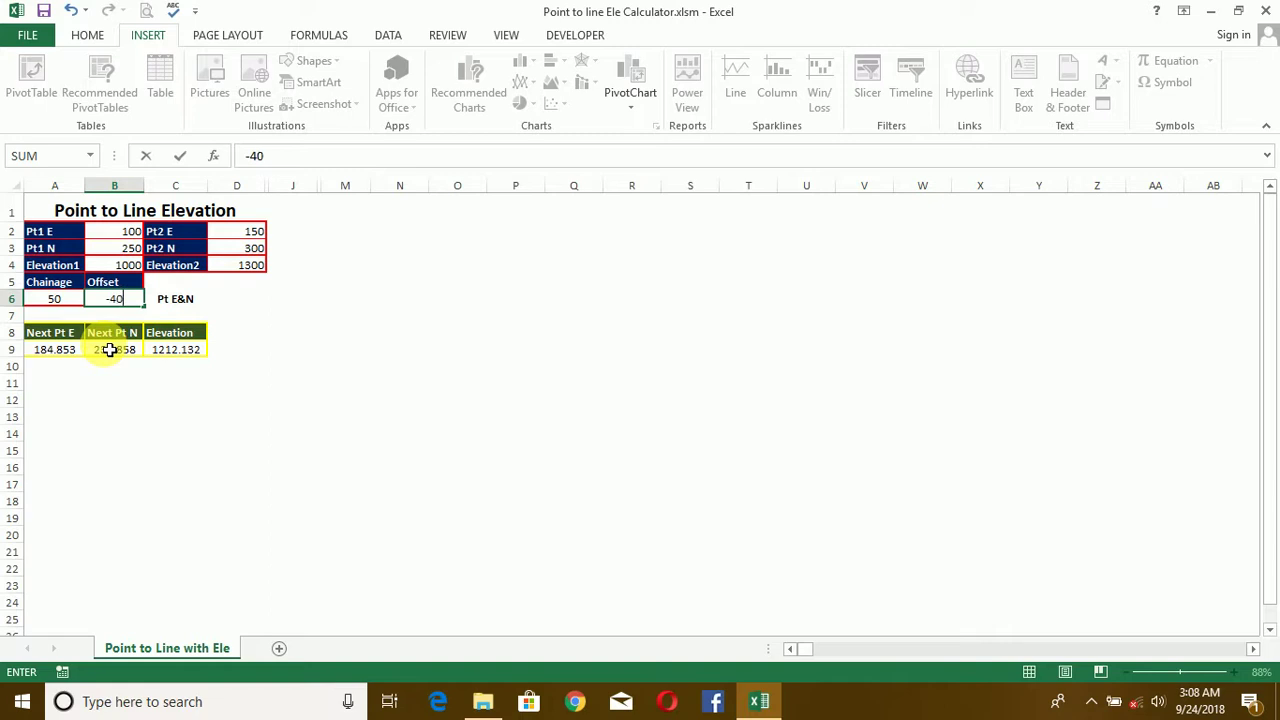
{"action": "key", "text": "Return"}
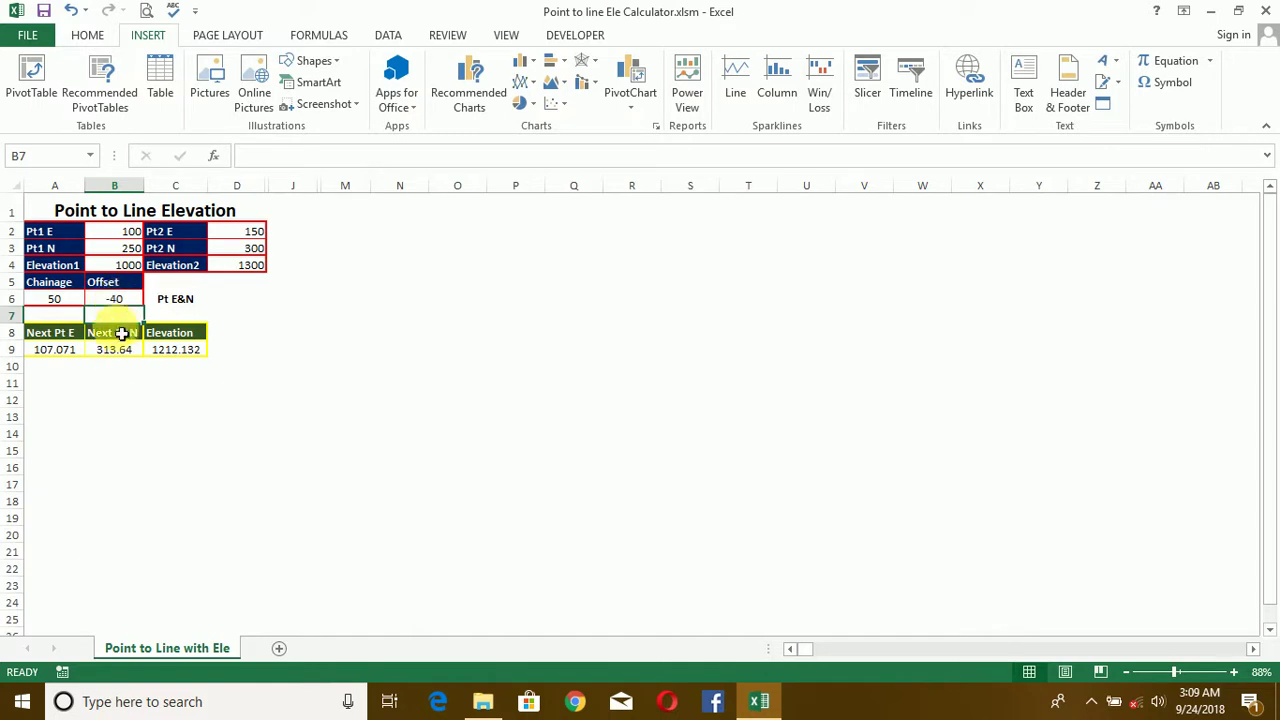
{"action": "left_click", "coordinate": [52, 298]}
{"action": "type", "text": "4"}
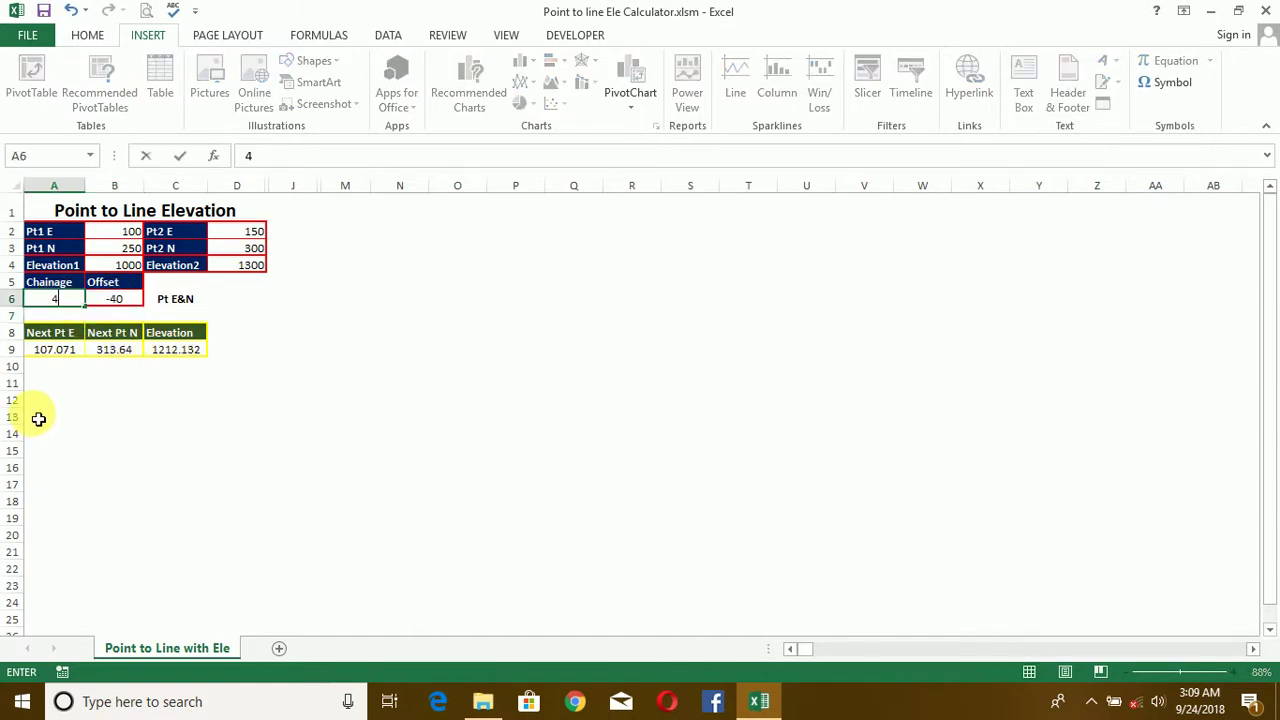
{"action": "key", "text": "Return"}
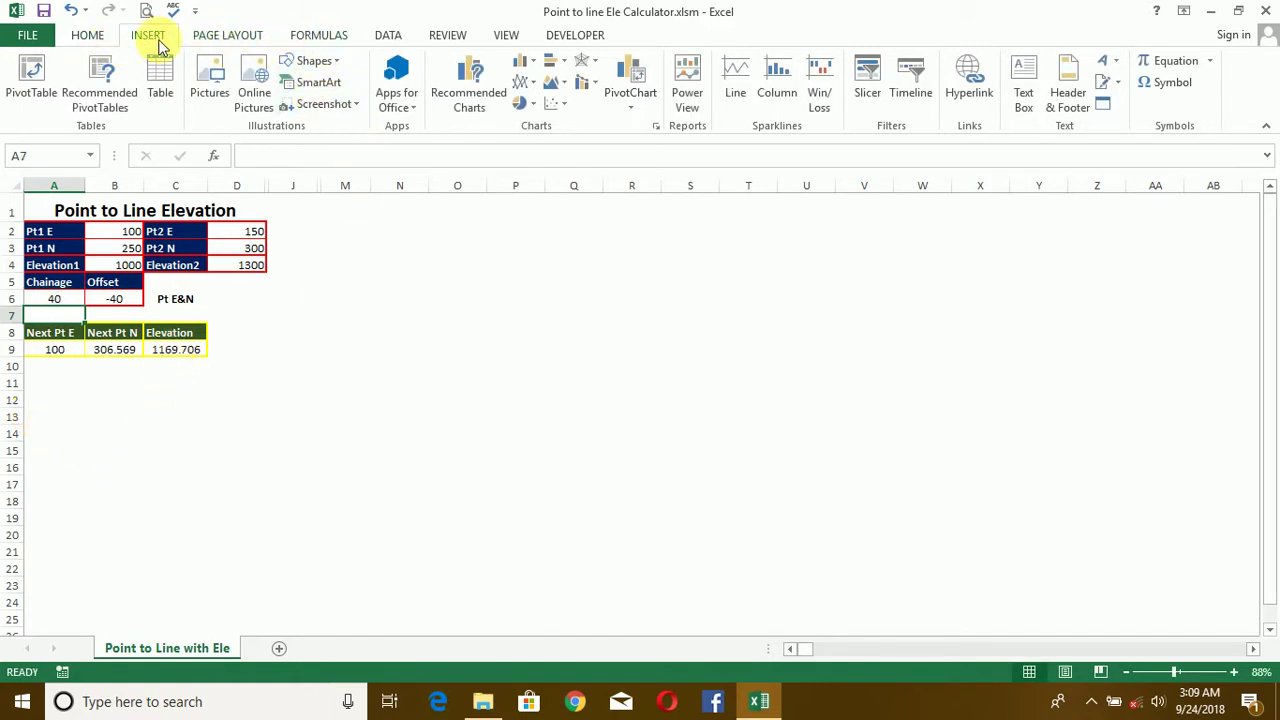
Draw a sloping straight line from about column N row 7 to column T row 15.
{"action": "left_click", "coordinate": [312, 60]}
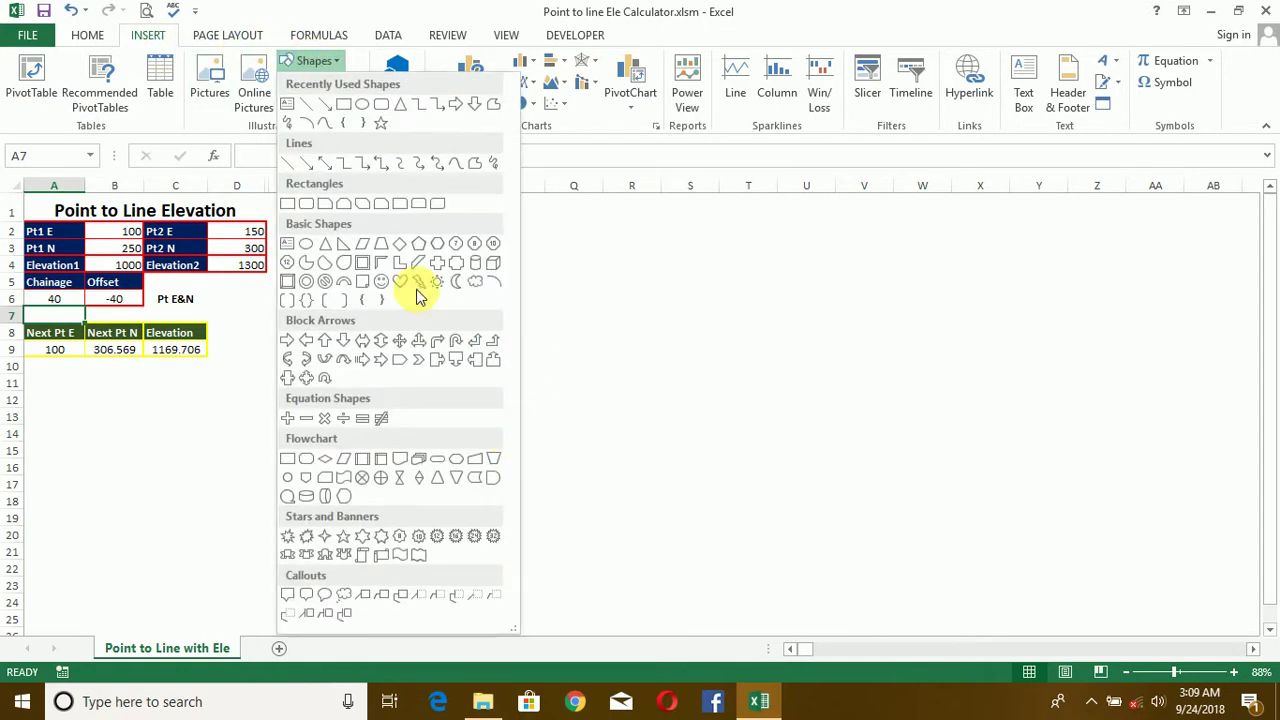
{"action": "left_click", "coordinate": [308, 105]}
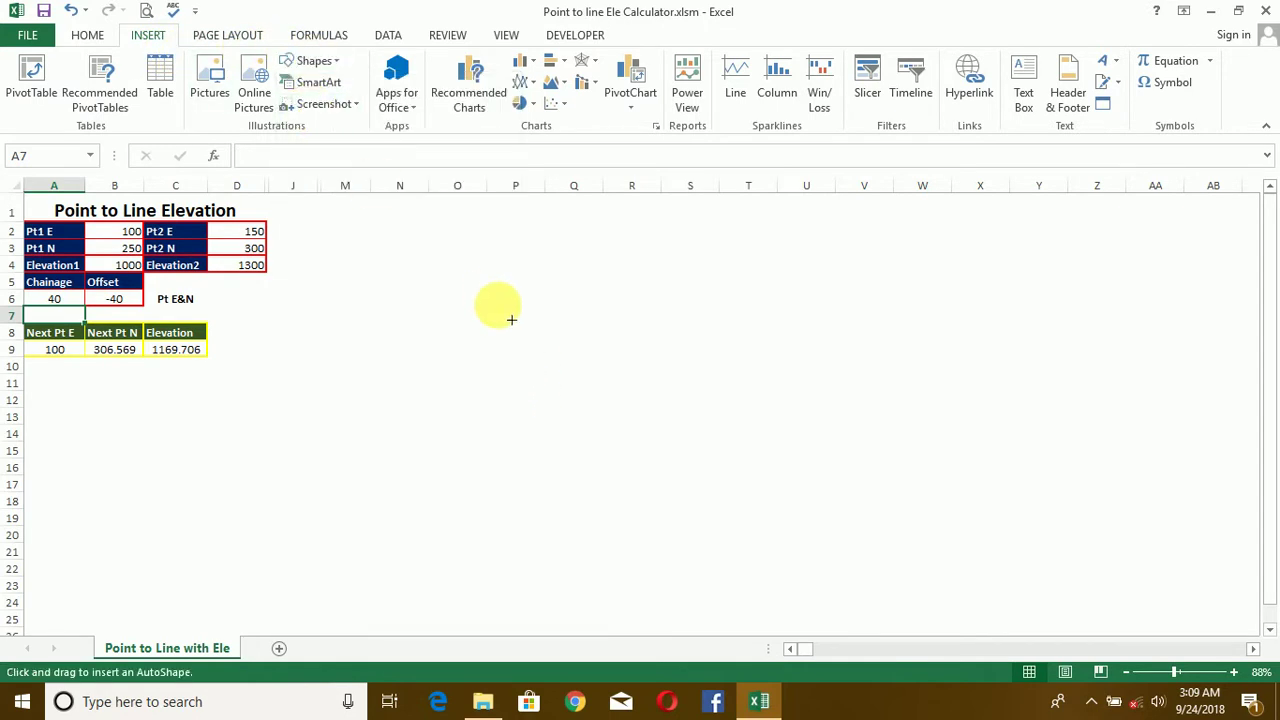
{"action": "left_click_drag", "start_coordinate": [420, 294], "coordinate": [799, 447]}
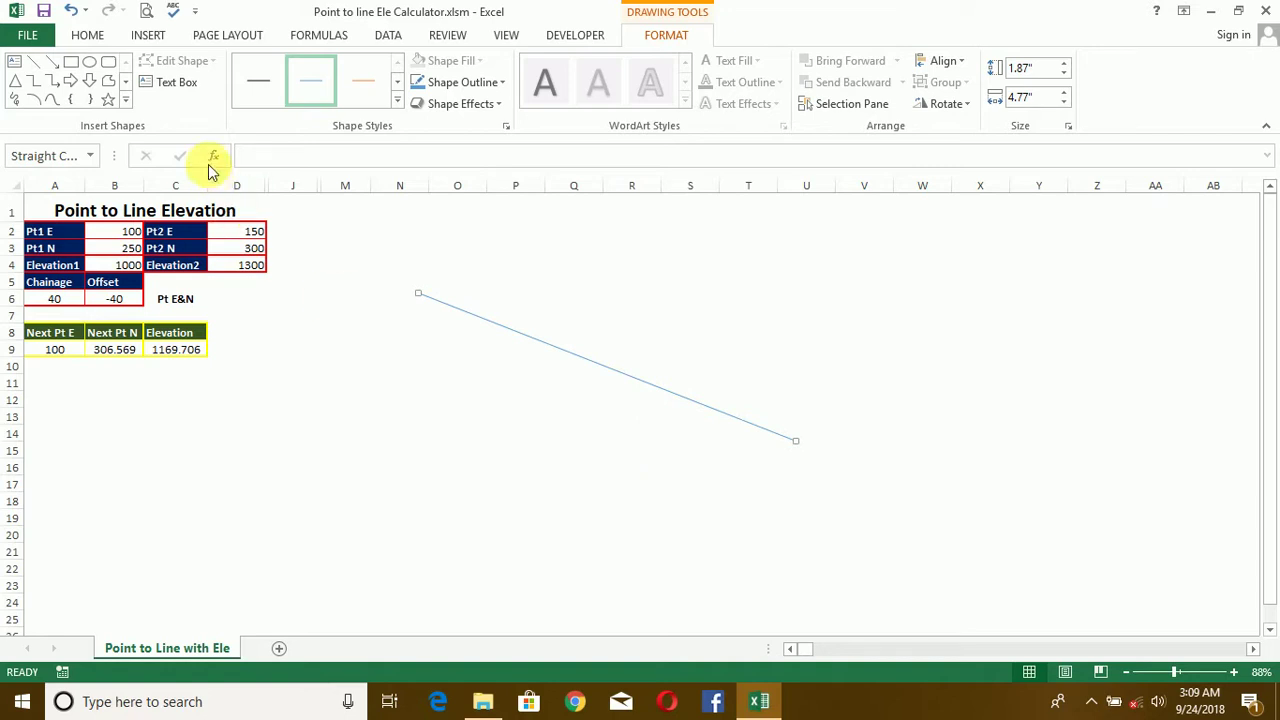
Draw a short line and move it across the sloping reference line near column T.
{"action": "left_click", "coordinate": [35, 65]}
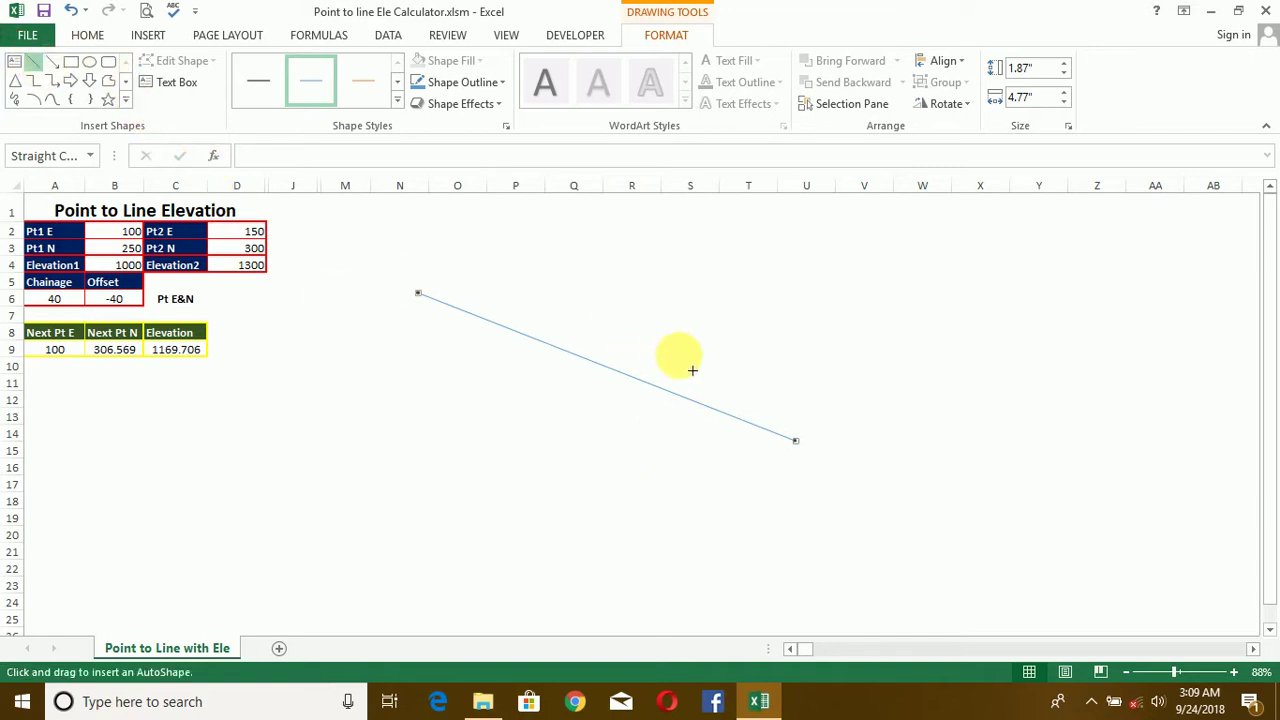
{"action": "left_click_drag", "start_coordinate": [676, 396], "coordinate": [637, 478]}
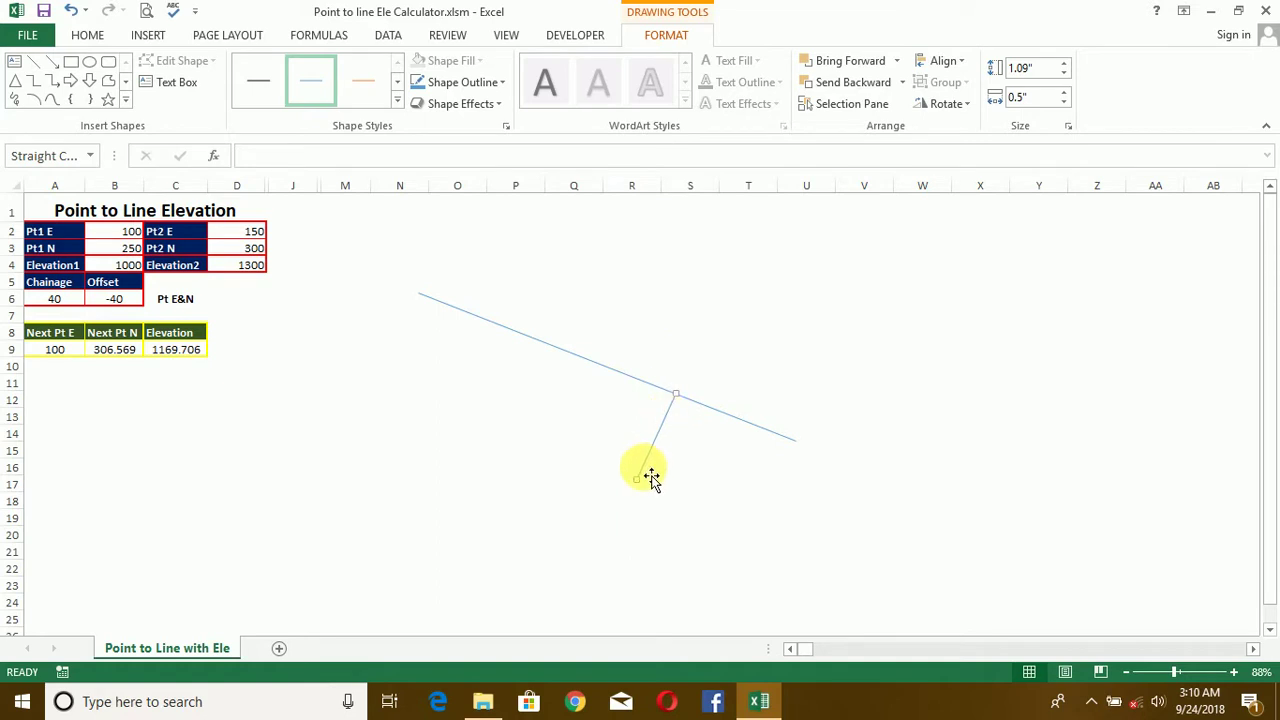
{"action": "mouse_move", "coordinate": [651, 470]}
{"action": "left_mouse_down"}
{"action": "mouse_move", "coordinate": [497, 413]}
{"action": "mouse_move", "coordinate": [605, 430]}
{"action": "left_mouse_up"}
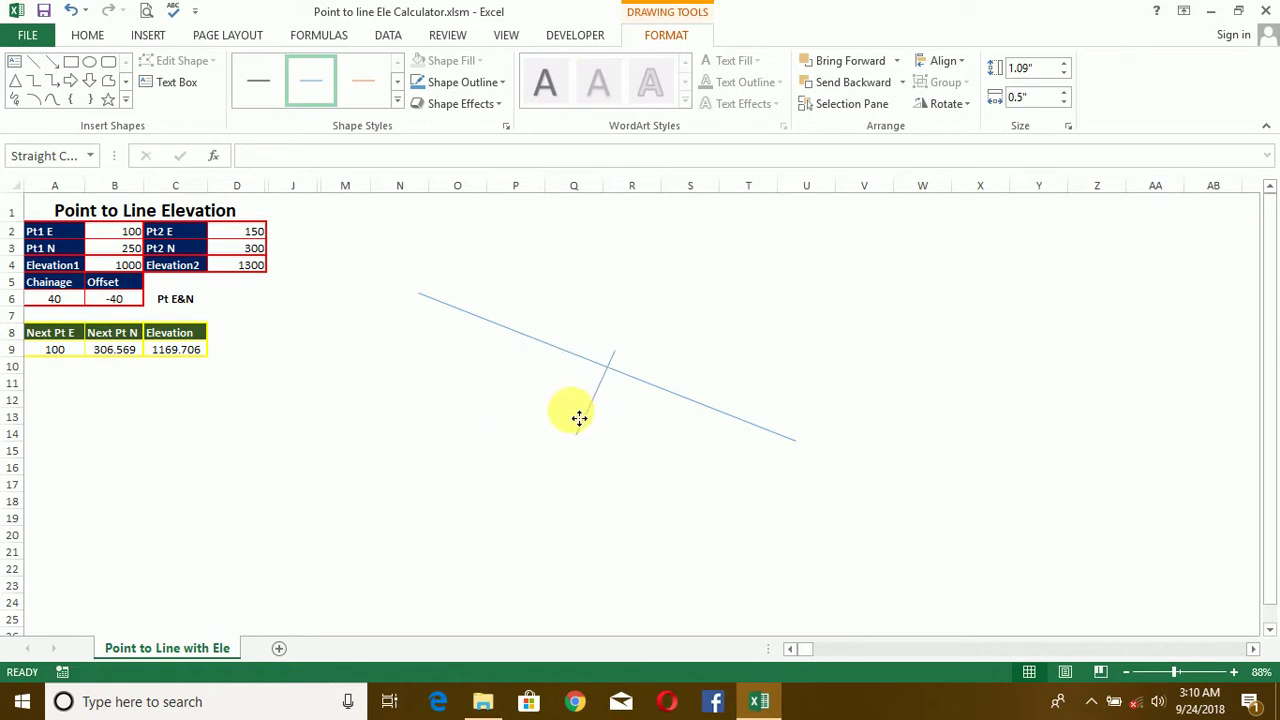
{"action": "left_click_drag", "start_coordinate": [605, 430], "coordinate": [513, 388]}
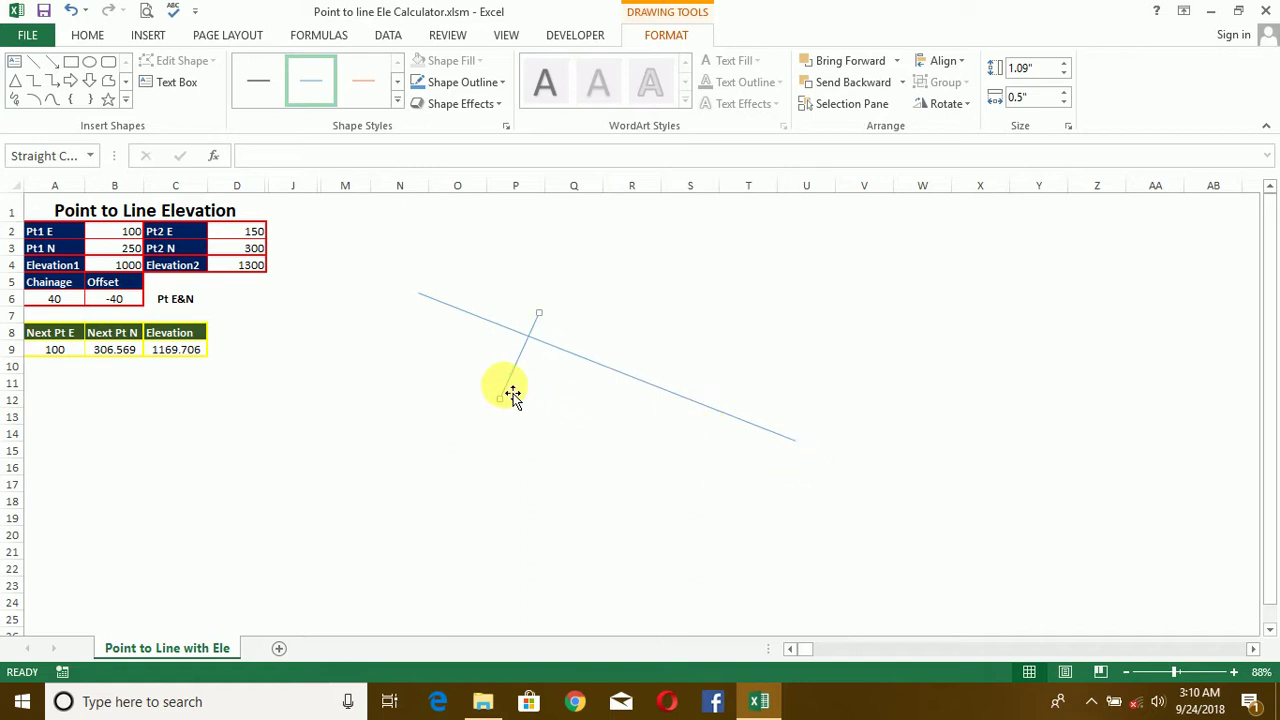
{"action": "left_click_drag", "start_coordinate": [511, 394], "coordinate": [725, 457]}
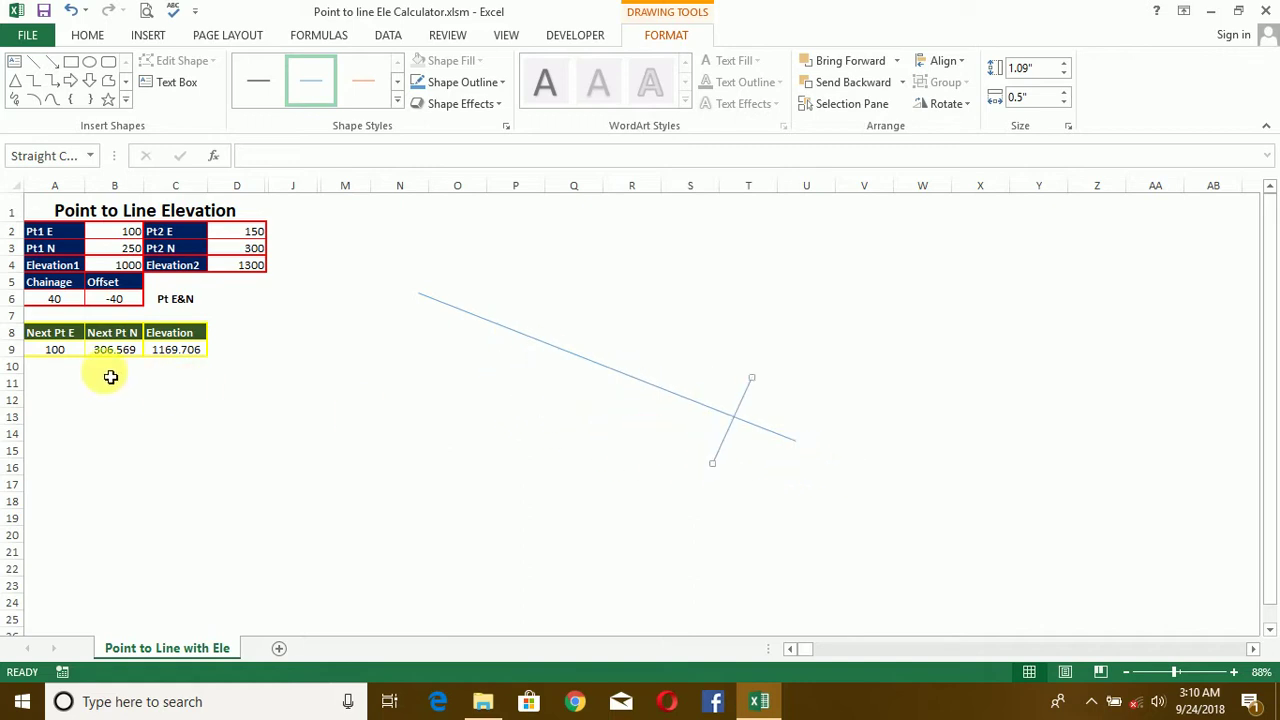
Set the chainage in A6 to 100.
{"action": "left_click", "coordinate": [60, 299]}
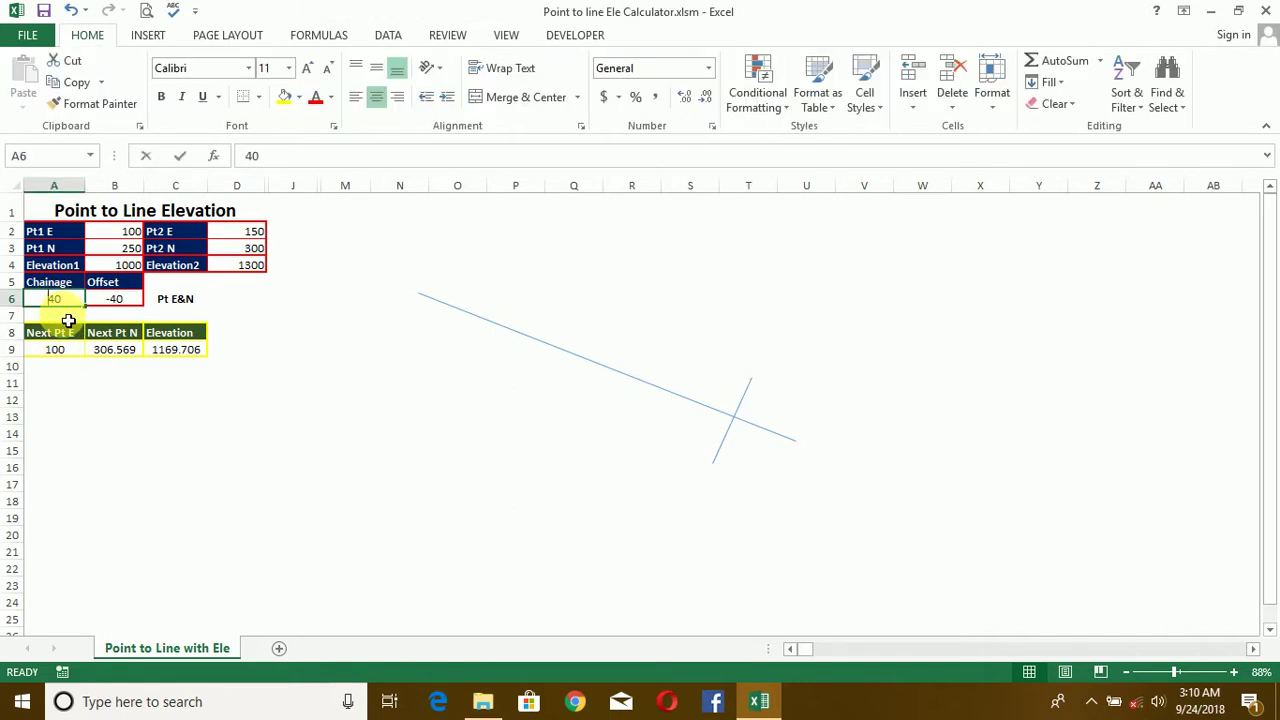
{"action": "type", "text": "100"}
{"action": "left_click", "coordinate": [138, 400]}
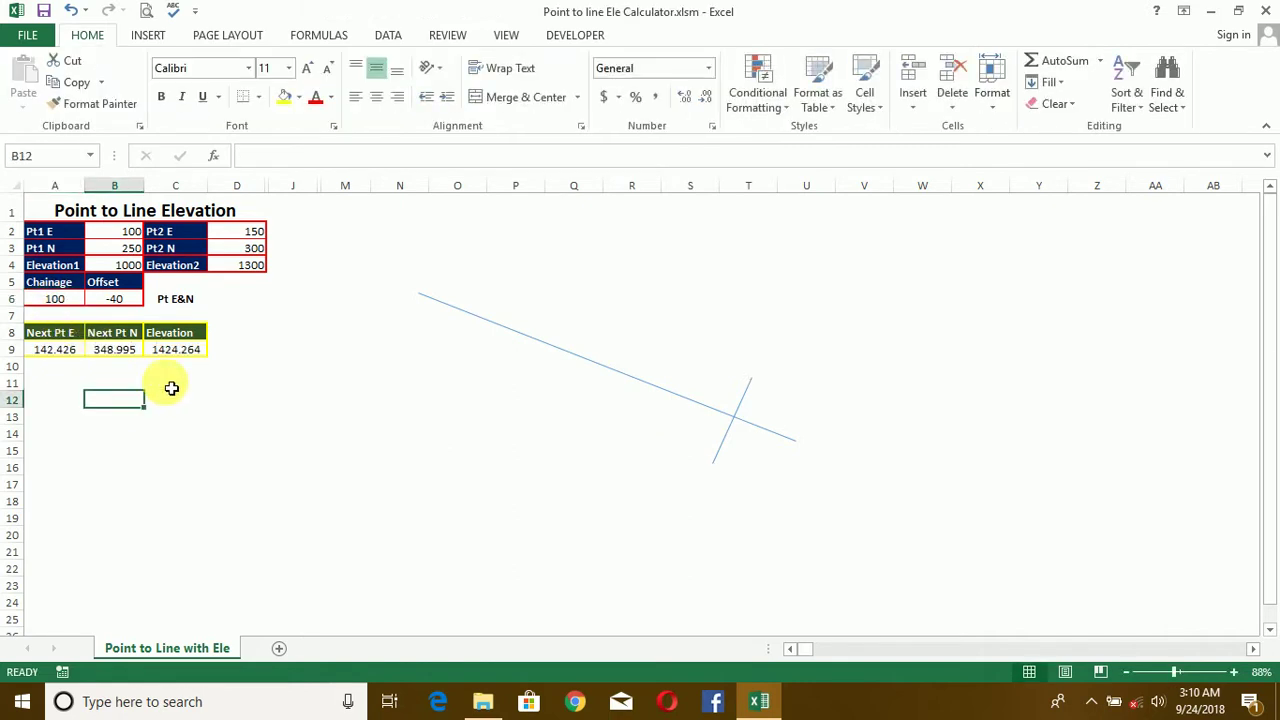
Set the offset in B6 to 1100, correcting an initial entry of 100.
{"action": "left_click", "coordinate": [112, 300]}
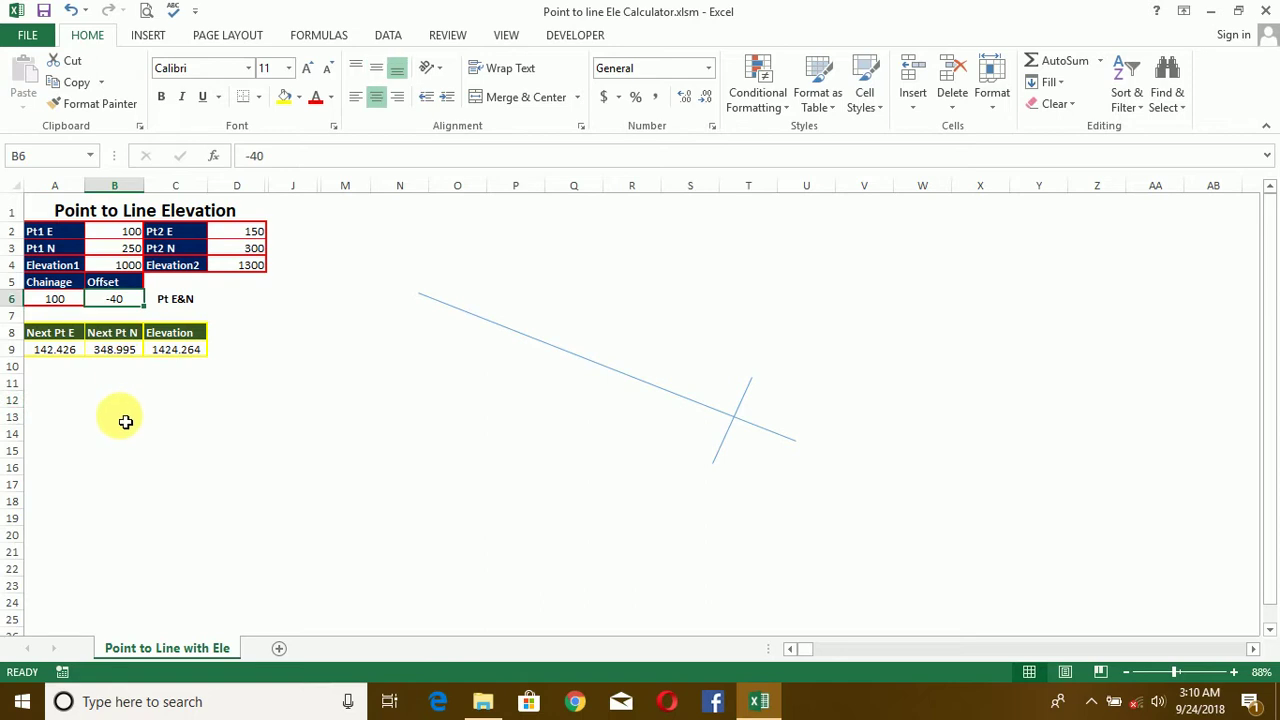
{"action": "type", "text": "100"}
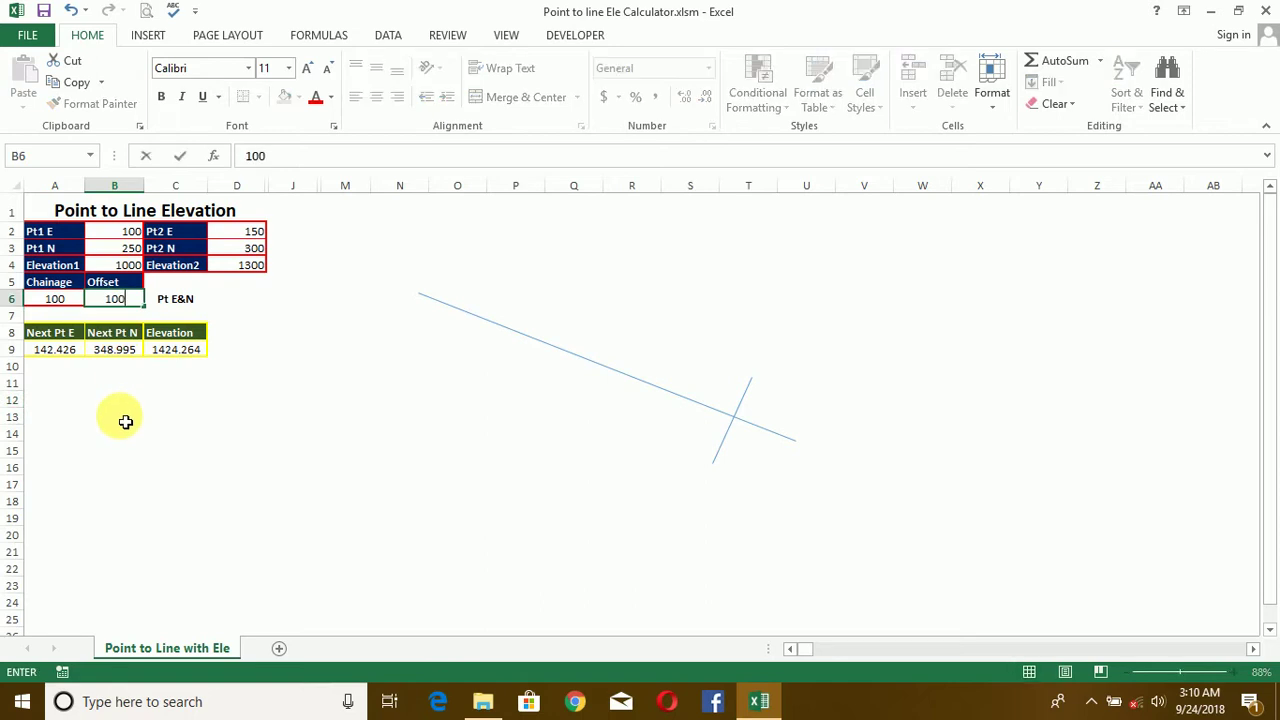
{"action": "left_click", "coordinate": [150, 416]}
{"action": "left_click", "coordinate": [125, 299]}
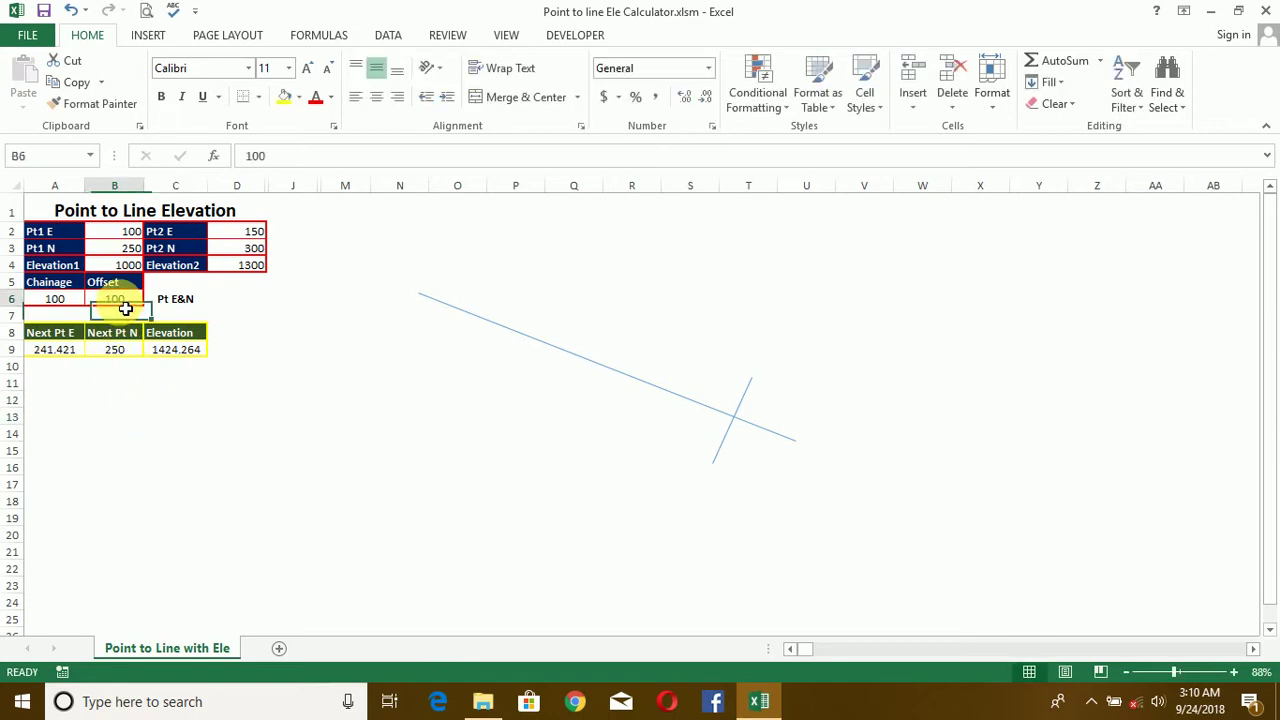
{"action": "type", "text": "1"}
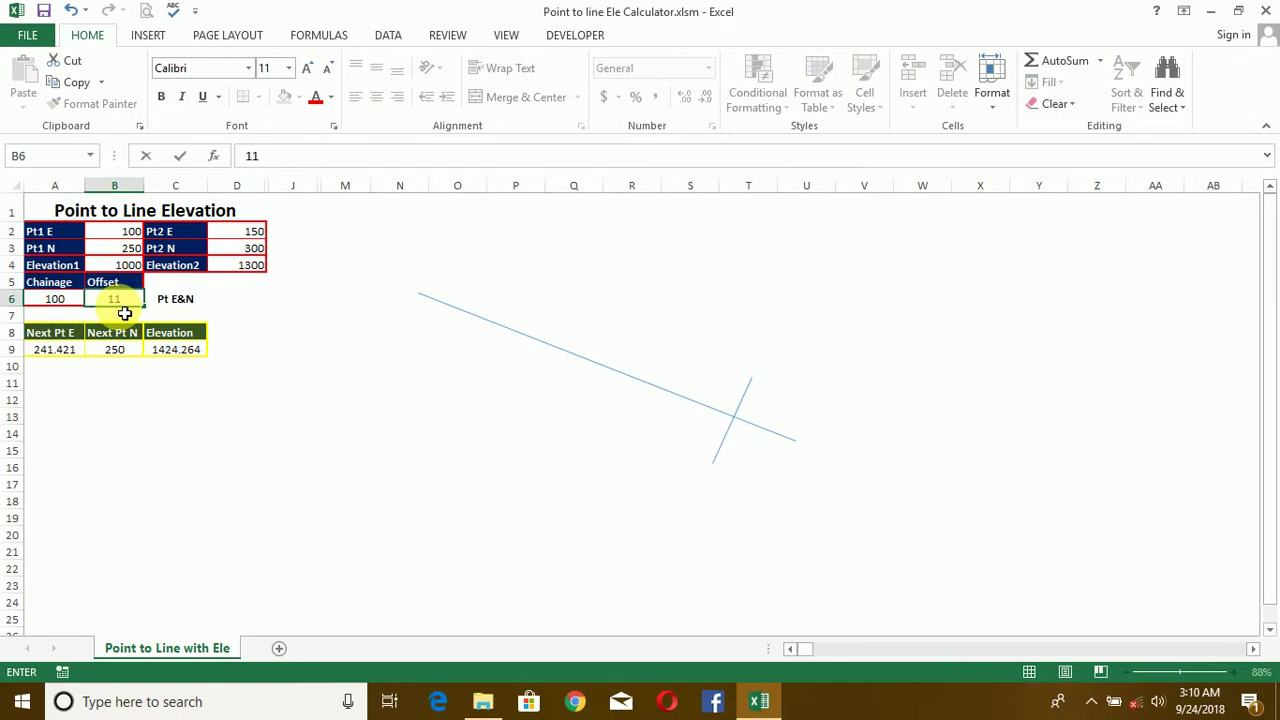
{"action": "left_click", "coordinate": [177, 435]}
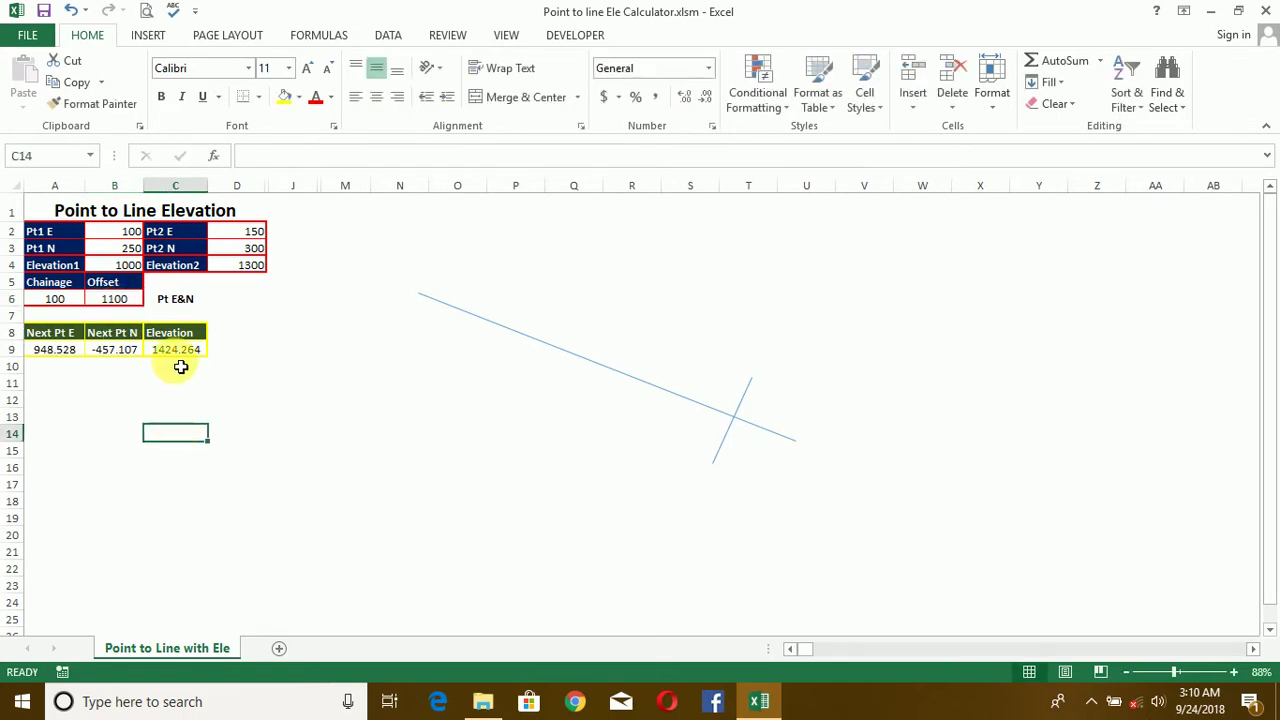
{"action": "left_click", "coordinate": [62, 304]}
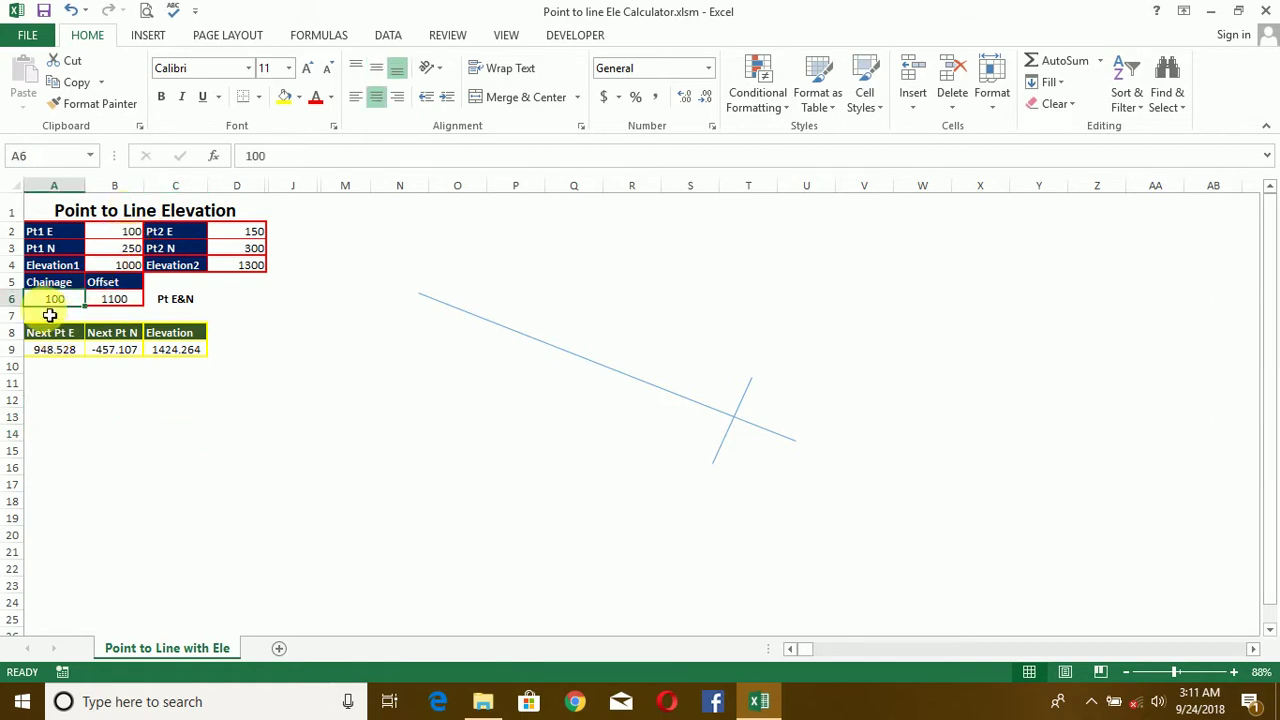